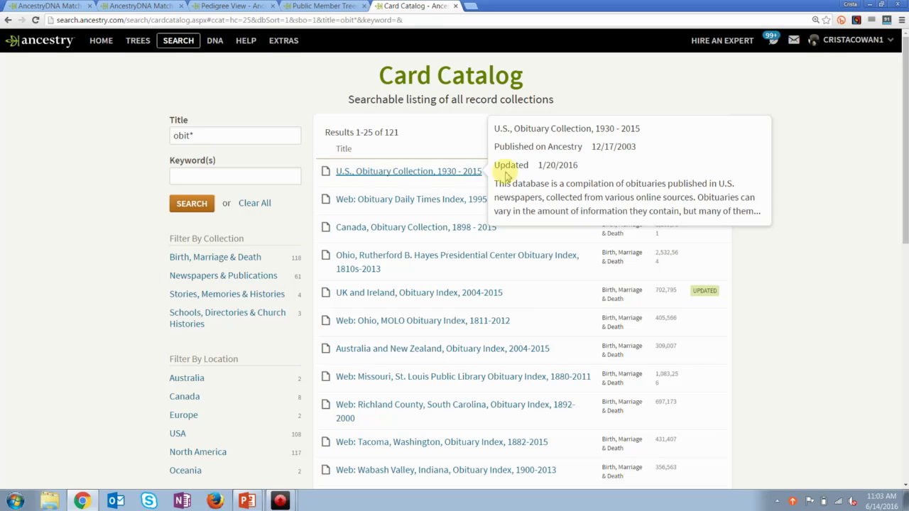
Open the newspapers.com website in place of the obituary card catalog results.
{"action": "mouse_move", "coordinate": [442, 200]}
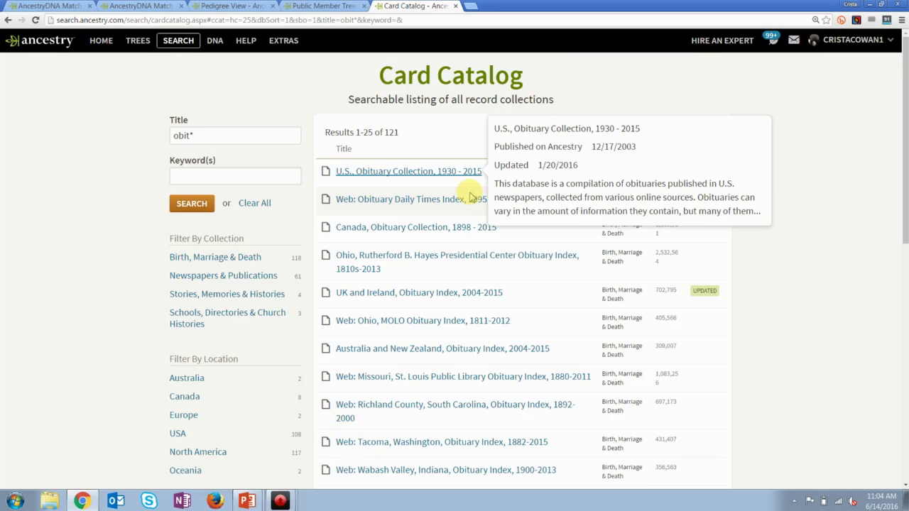
{"action": "left_click", "coordinate": [414, 21]}
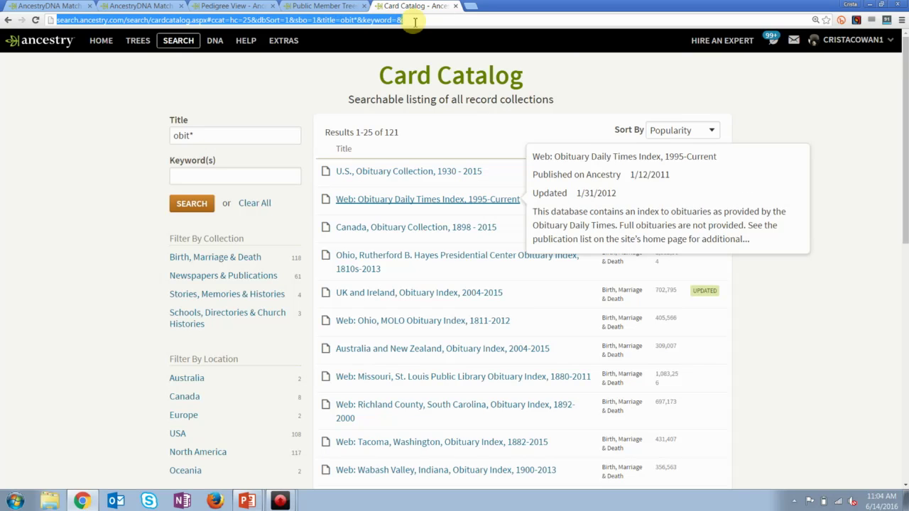
{"action": "type", "text": "newspapers"}
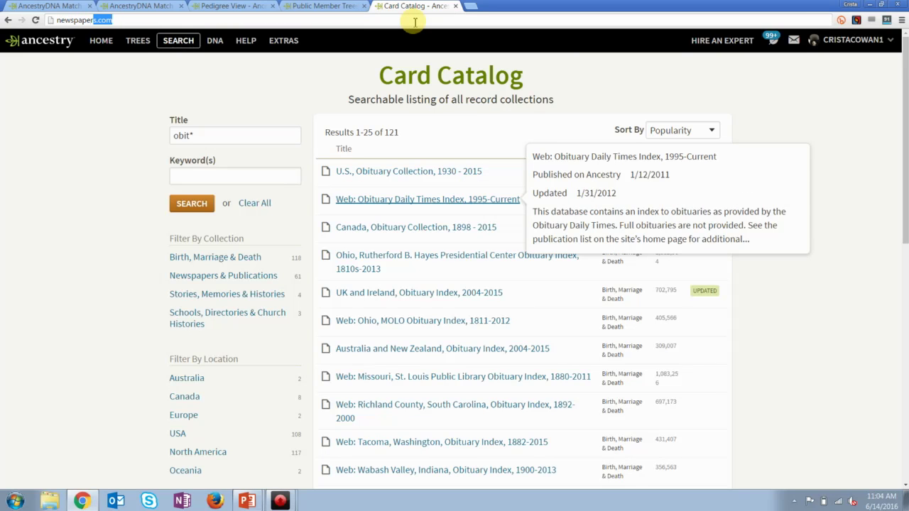
{"action": "type", "text": ".com"}
{"action": "key", "text": "Return"}
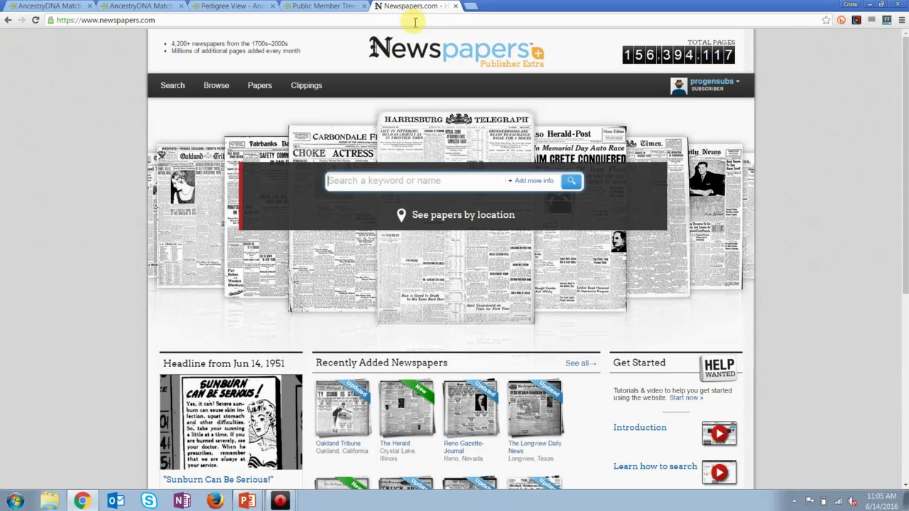
Advance the PowerPoint slideshow to slide 5, return to Chrome and close the Newspapers.com page.
{"action": "key", "text": "alt+Tab"}
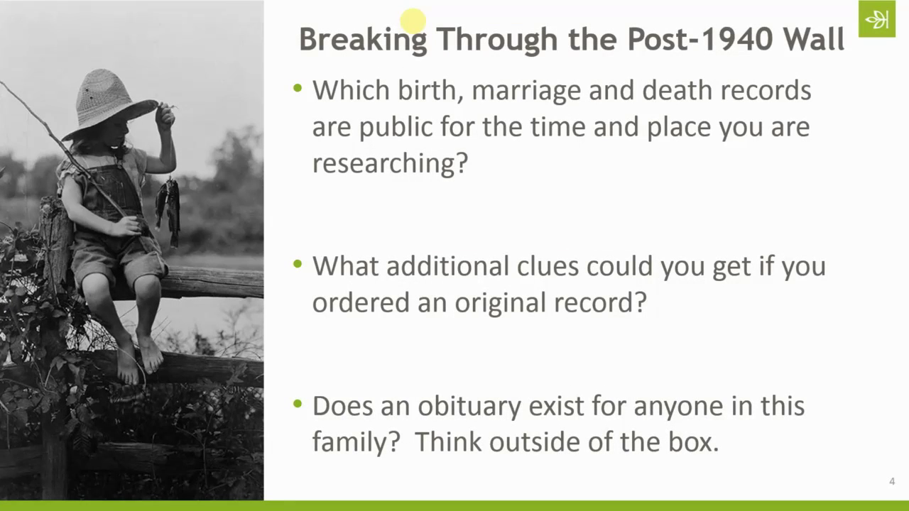
{"action": "key", "text": "Right"}
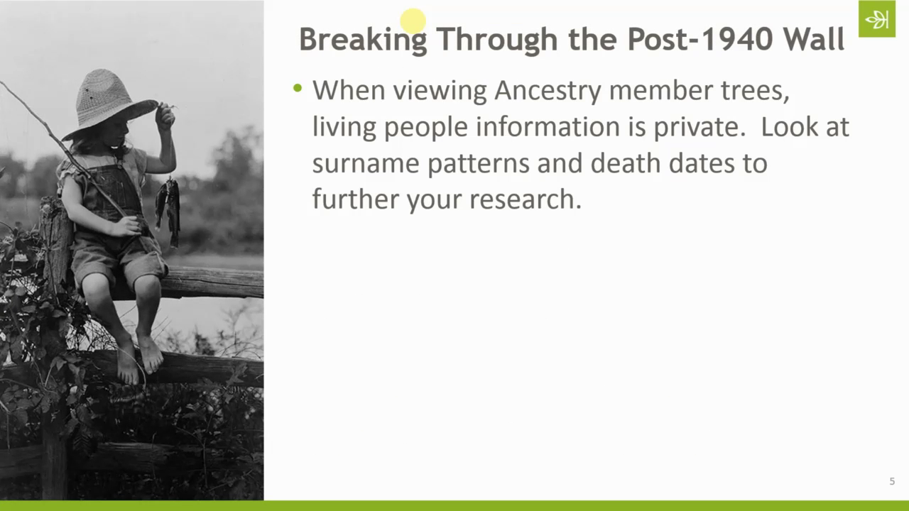
{"action": "key", "text": "alt+Tab"}
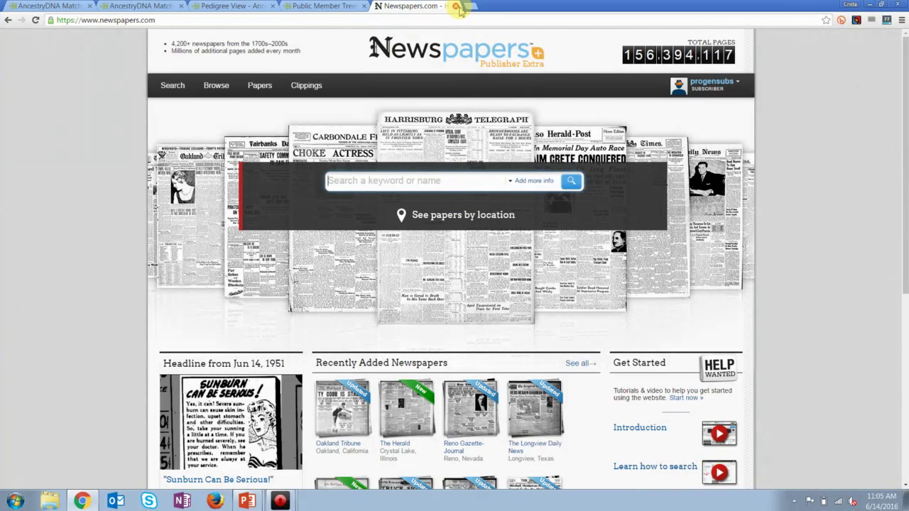
{"action": "left_click", "coordinate": [456, 6]}
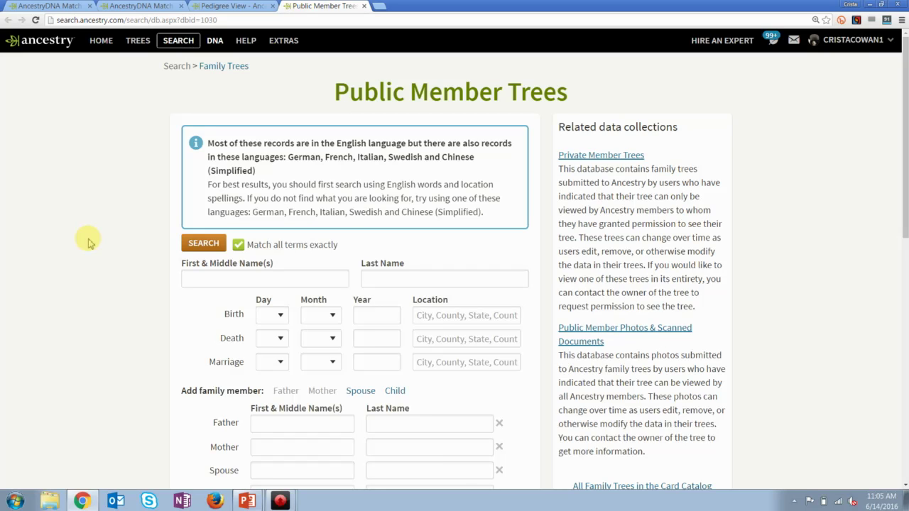
Examine the father's vital events in the family tree of the predicted second-cousin DNA match, with the page enlarged.
{"action": "left_click", "coordinate": [124, 6]}
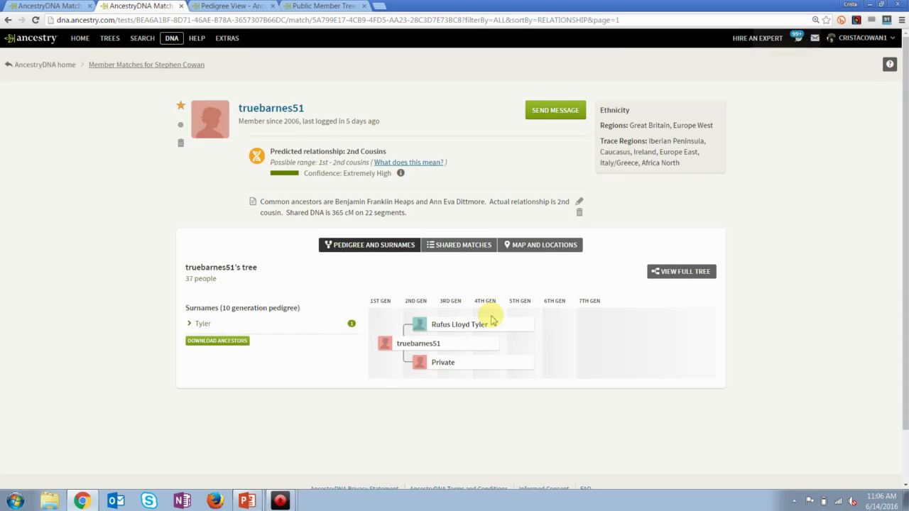
{"action": "key", "text": "ctrl+plus"}
{"action": "key", "text": "ctrl+plus"}
{"action": "scroll", "coordinate": [491, 319], "scroll_direction": "down", "scroll_amount": 3}
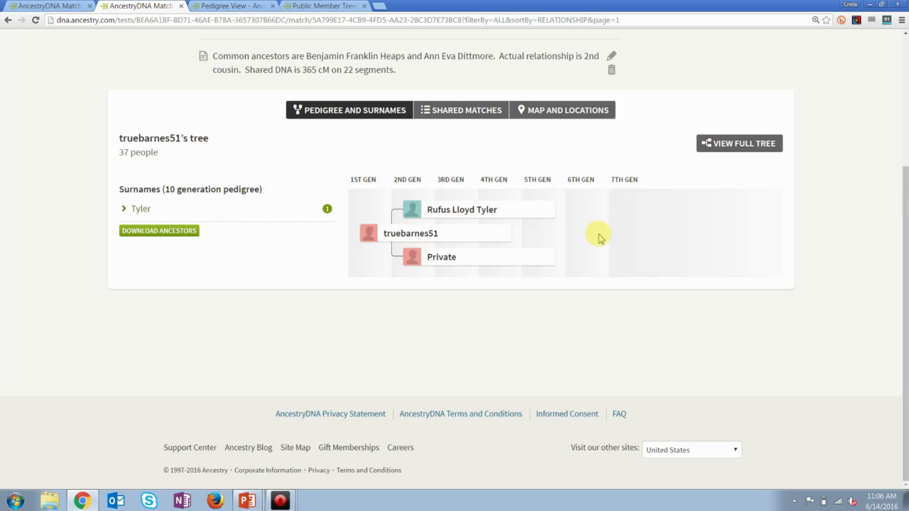
{"action": "left_click", "coordinate": [439, 211]}
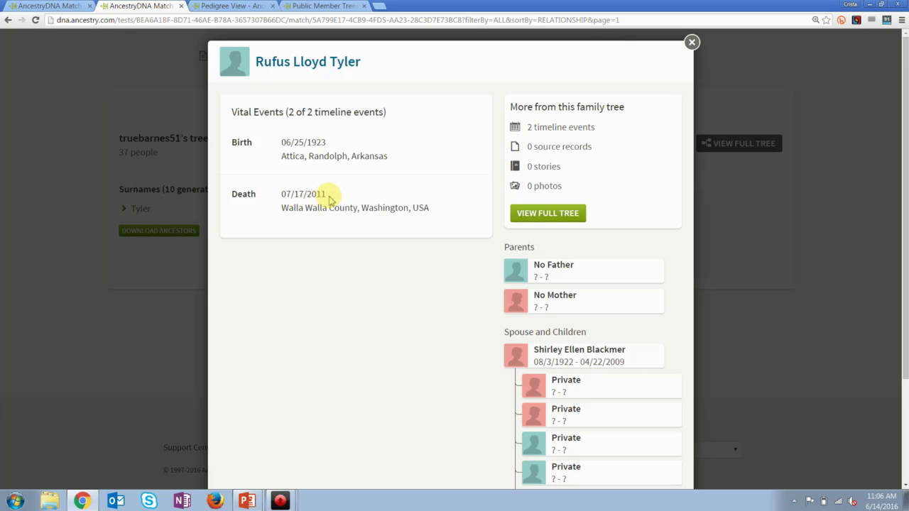
{"action": "left_click", "coordinate": [685, 44]}
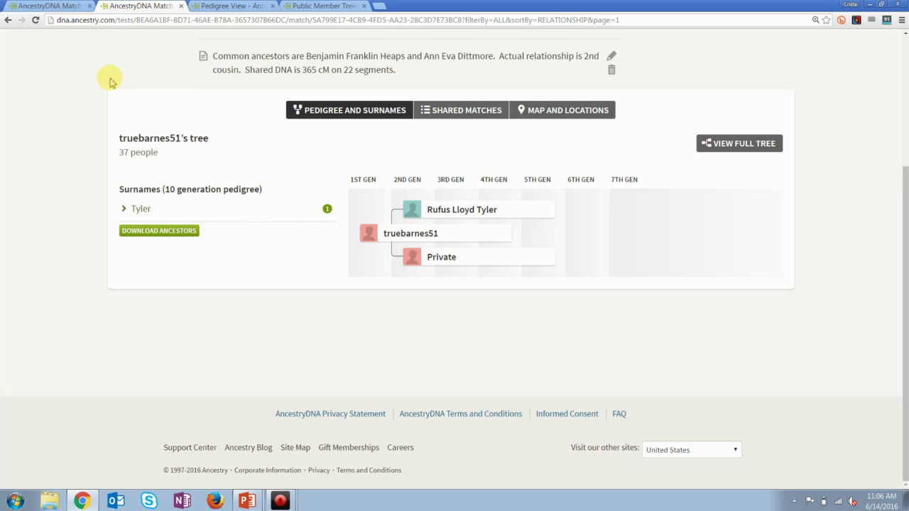
Close the second-cousin match page and review the pedigree of the predicted fourth-cousin DNA match.
{"action": "left_click", "coordinate": [181, 7]}
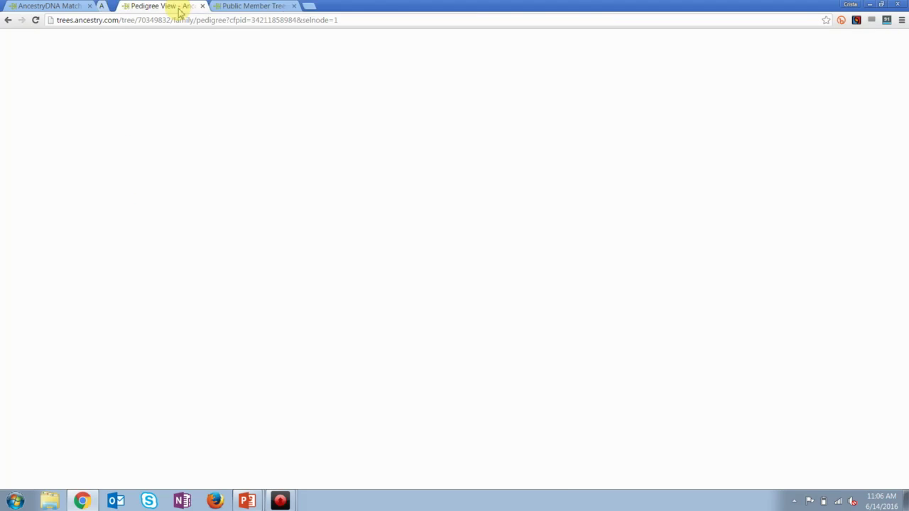
{"action": "left_click", "coordinate": [67, 6]}
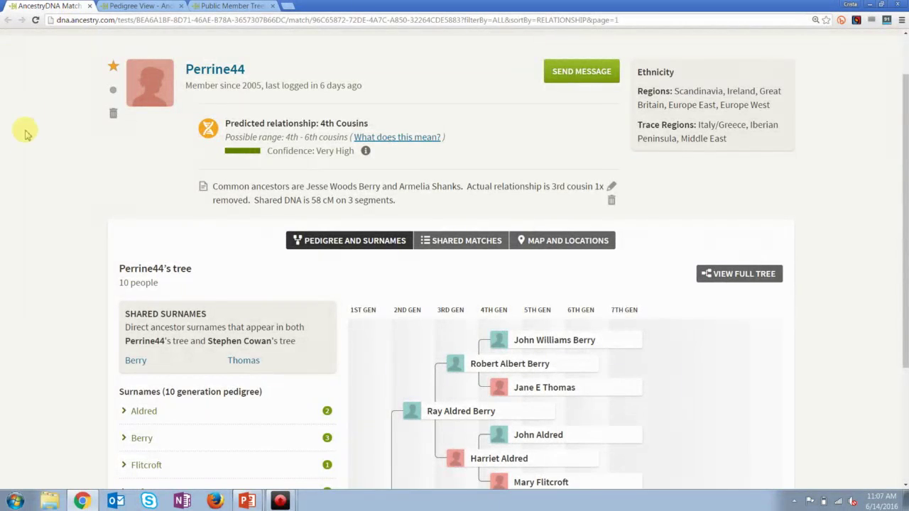
{"action": "scroll", "coordinate": [22, 139], "scroll_direction": "down", "scroll_amount": 3}
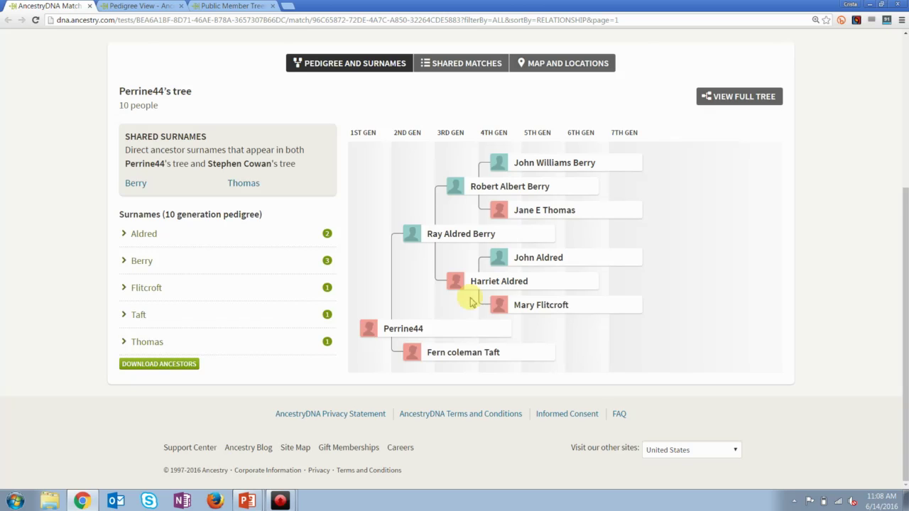
Close the DNA match and pedigree pages, and advance the PowerPoint slideshow to the Public Records Index point on slide 6.
{"action": "left_click", "coordinate": [90, 6]}
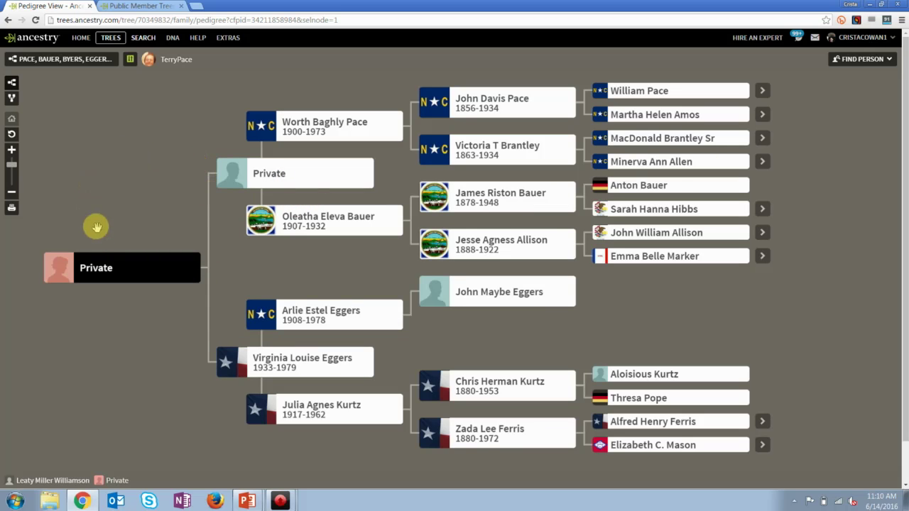
{"action": "left_click", "coordinate": [90, 6]}
{"action": "left_click", "coordinate": [90, 6]}
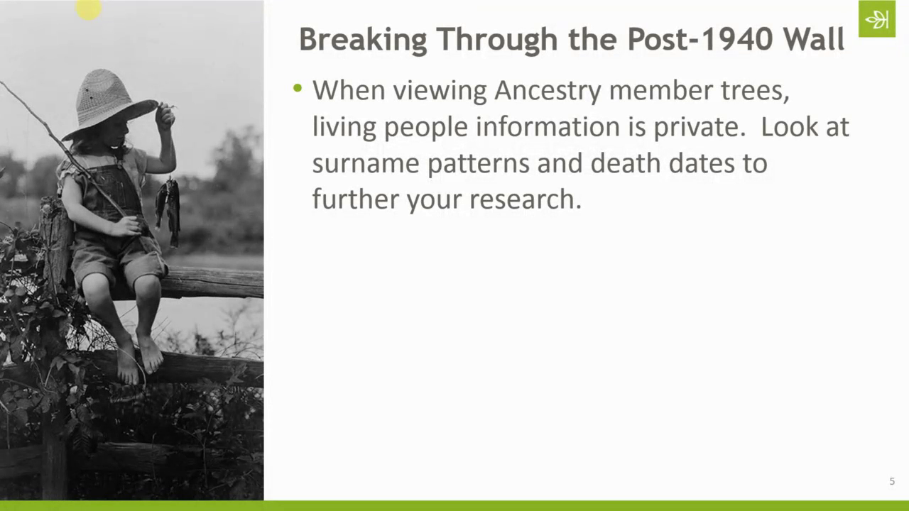
{"action": "left_click", "coordinate": [88, 8]}
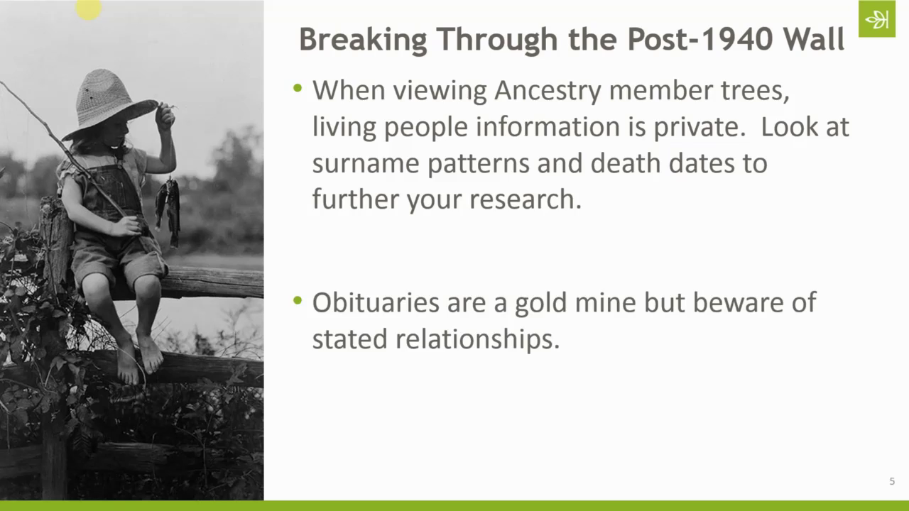
{"action": "left_click", "coordinate": [88, 8]}
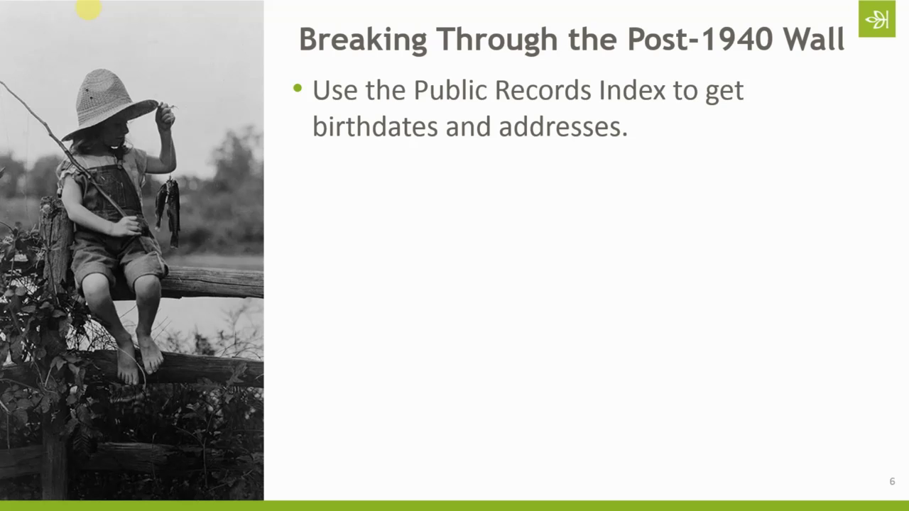
Switch back to Chrome and open Ancestry's Card Catalog of record collections.
{"action": "key", "text": "alt+Tab"}
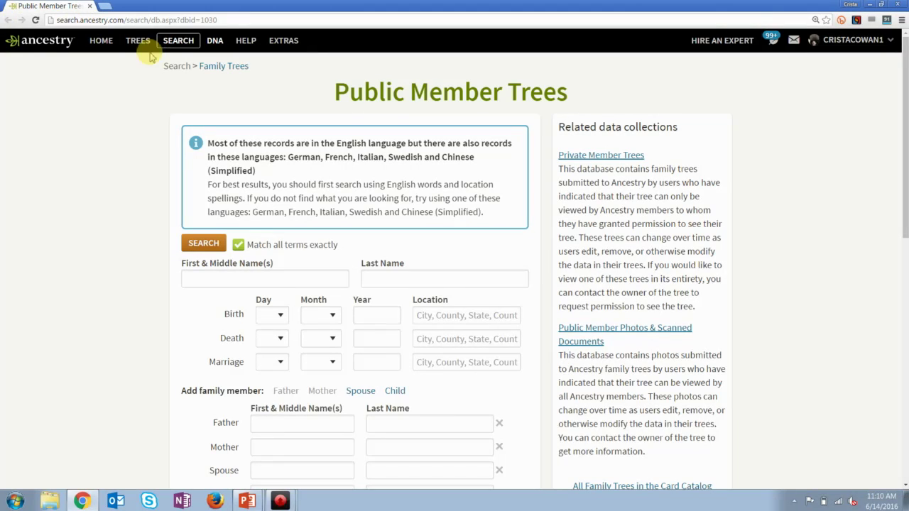
{"action": "left_click", "coordinate": [186, 42]}
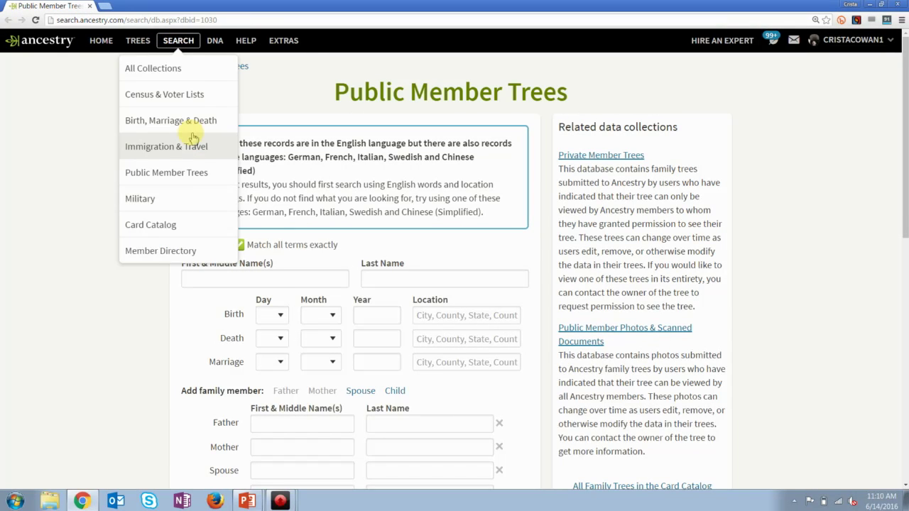
{"action": "left_click", "coordinate": [178, 225]}
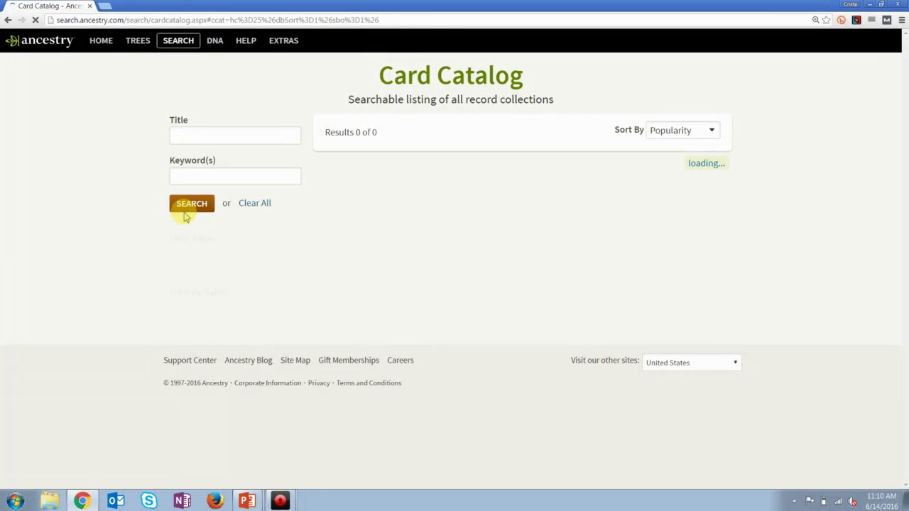
Search the Card Catalog for collections with "public records" in the title.
{"action": "left_click", "coordinate": [208, 138]}
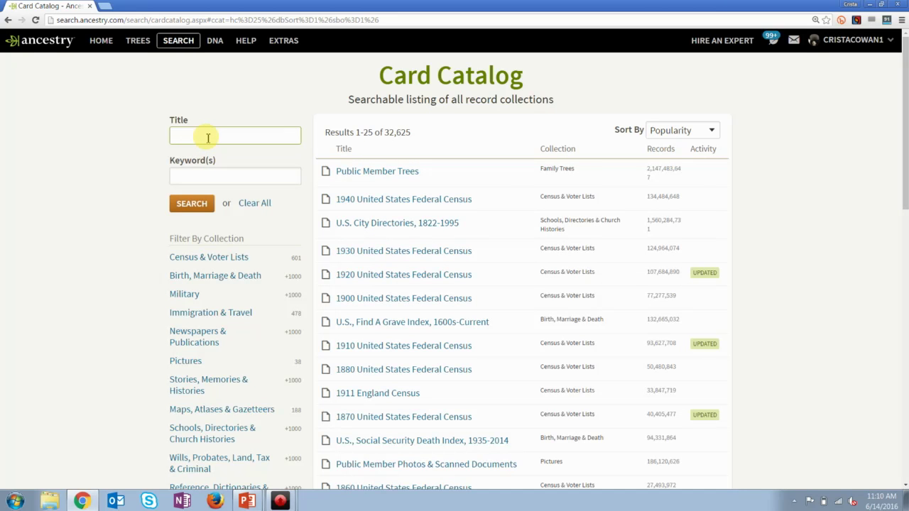
{"action": "type", "text": "pulic recor"}
{"action": "key", "text": "BackSpace"}
{"action": "key", "text": "BackSpace"}
{"action": "key", "text": "BackSpace"}
{"action": "key", "text": "BackSpace"}
{"action": "key", "text": "BackSpace"}
{"action": "key", "text": "BackSpace"}
{"action": "key", "text": "BackSpace"}
{"action": "key", "text": "BackSpace"}
{"action": "key", "text": "BackSpace"}
{"action": "type", "text": "bluc"}
{"action": "key", "text": "BackSpace"}
{"action": "key", "text": "BackSpace"}
{"action": "key", "text": "BackSpace"}
{"action": "type", "text": "ic records"}
{"action": "key", "text": "Return"}
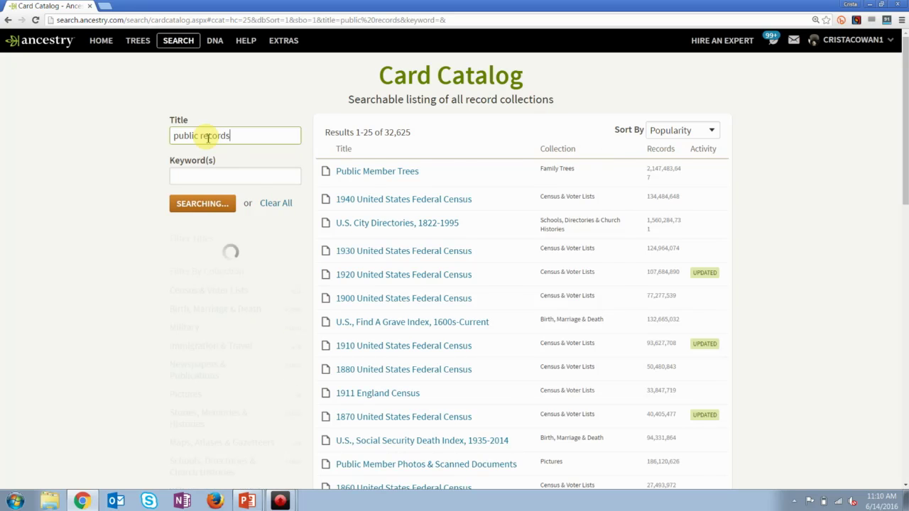
Open the U.S. Public Records Index, 1950-1993, Volume 1 and enter the family's surname as the last name.
{"action": "mouse_move", "coordinate": [552, 173]}
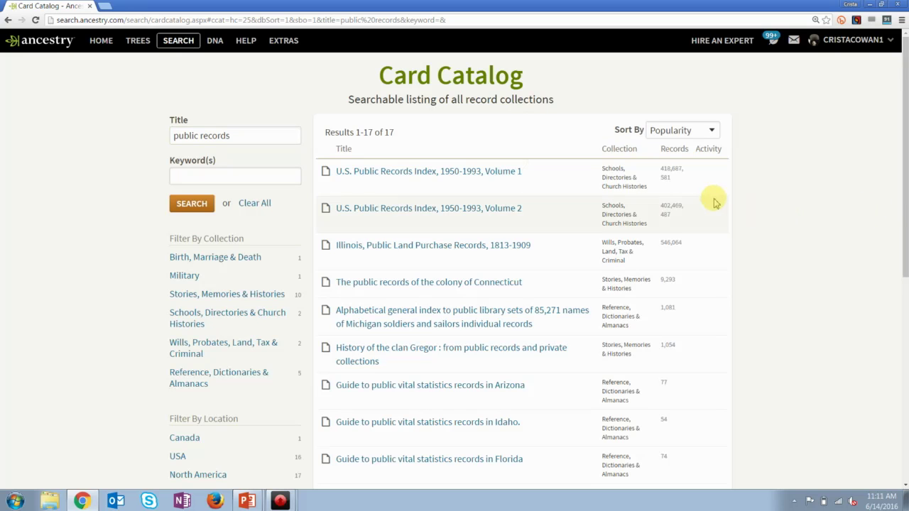
{"action": "left_click", "coordinate": [385, 171]}
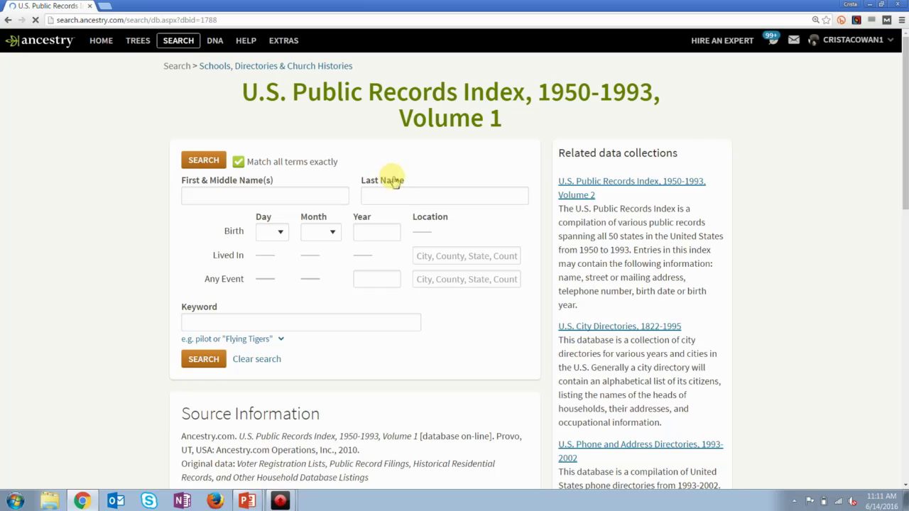
{"action": "left_click", "coordinate": [402, 192]}
{"action": "type", "text": "Ccowa"}
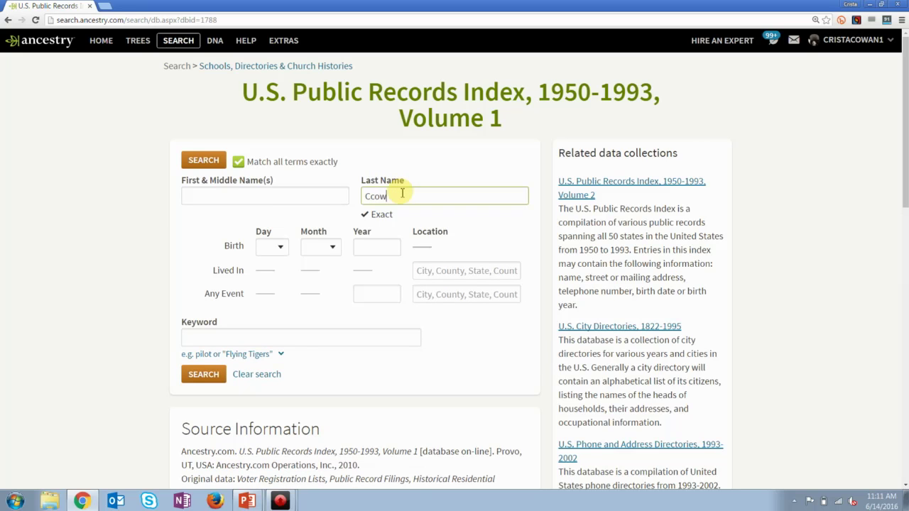
{"action": "key", "text": "BackSpace"}
{"action": "key", "text": "BackSpace"}
{"action": "key", "text": "BackSpace"}
{"action": "key", "text": "BackSpace"}
{"action": "type", "text": "owan"}
Set the Lived In location to Forest Grove, Washington, Oregon, USA and run the search.
{"action": "left_click", "coordinate": [439, 270]}
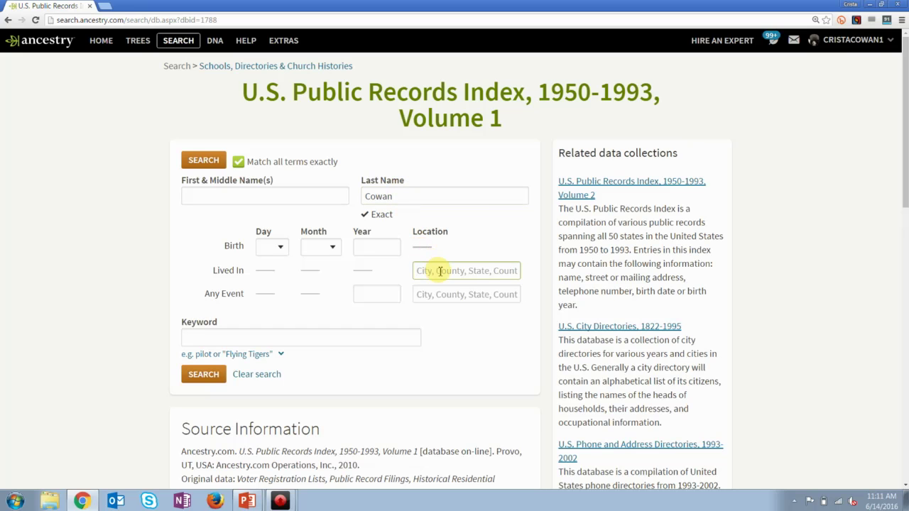
{"action": "type", "text": "Forest"}
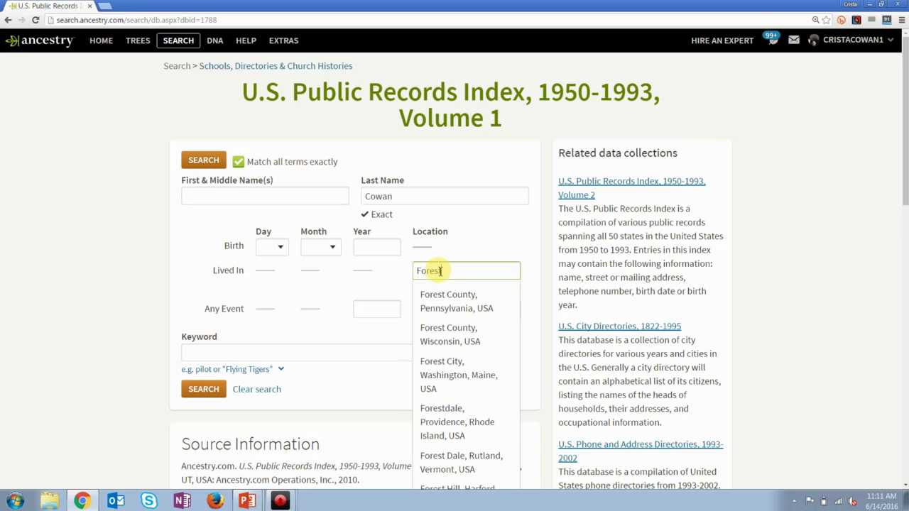
{"action": "type", "text": " Grove"}
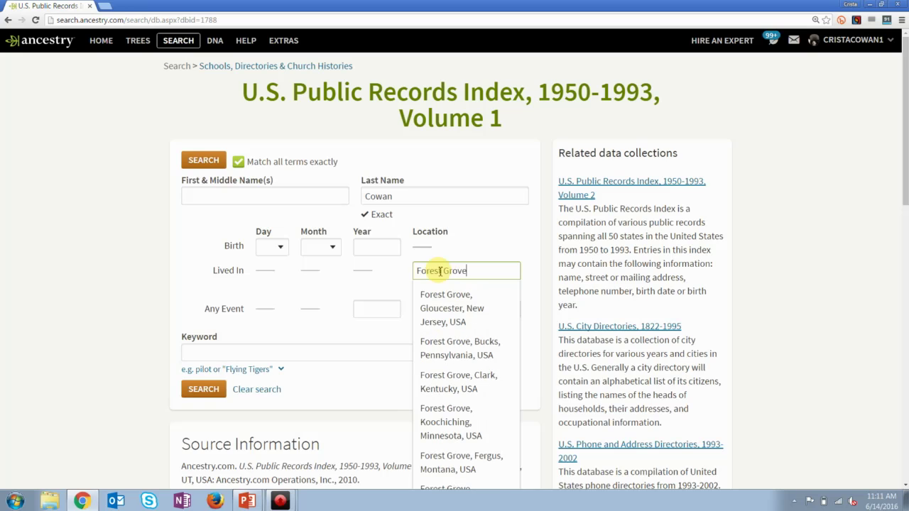
{"action": "type", "text": ", Was"}
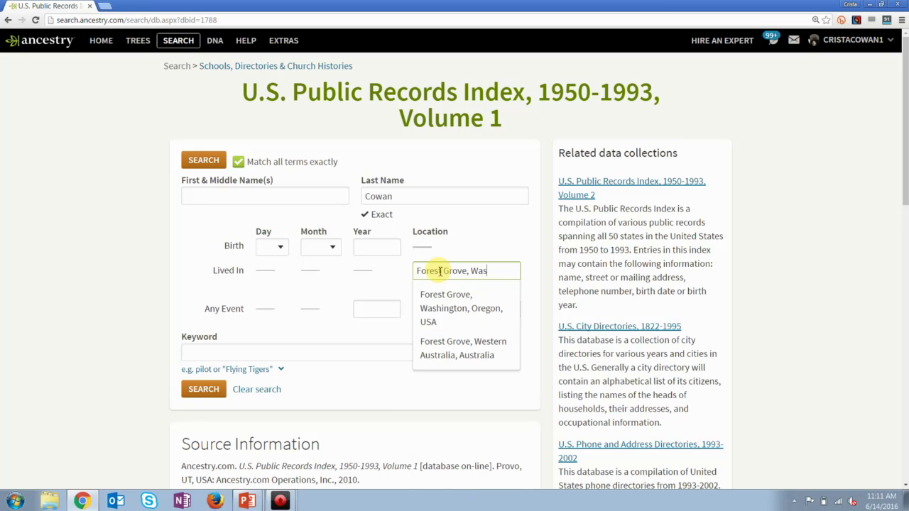
{"action": "left_click", "coordinate": [412, 308]}
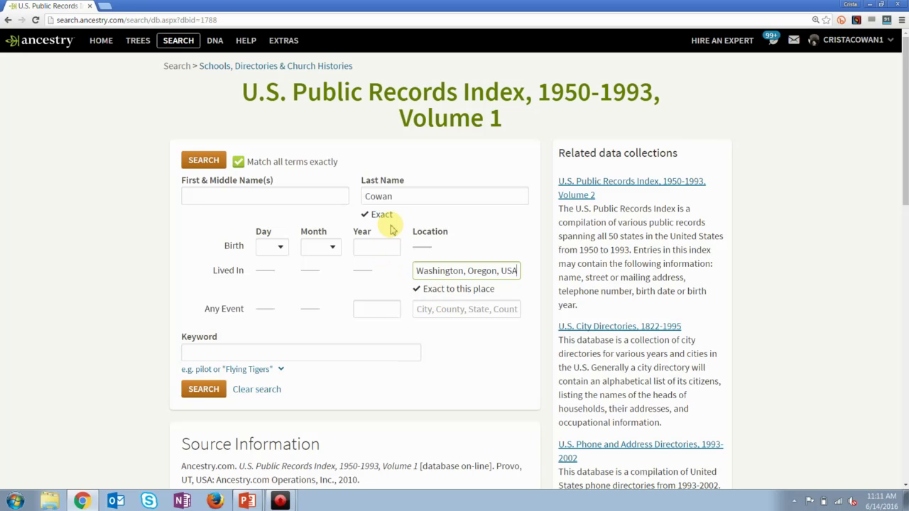
{"action": "left_click", "coordinate": [203, 160]}
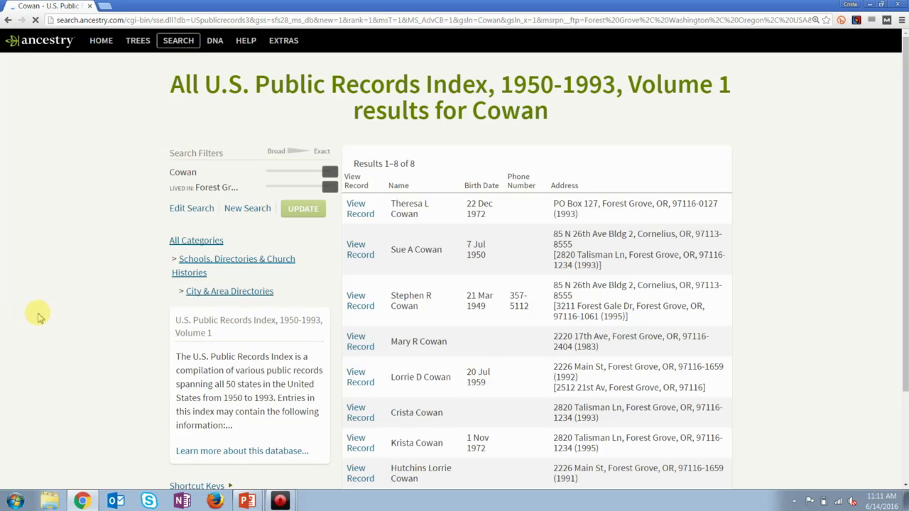
Review the names, birth dates and addresses in the index results, and switch back to the PowerPoint slideshow.
{"action": "scroll", "coordinate": [51, 300], "scroll_direction": "down", "scroll_amount": 2}
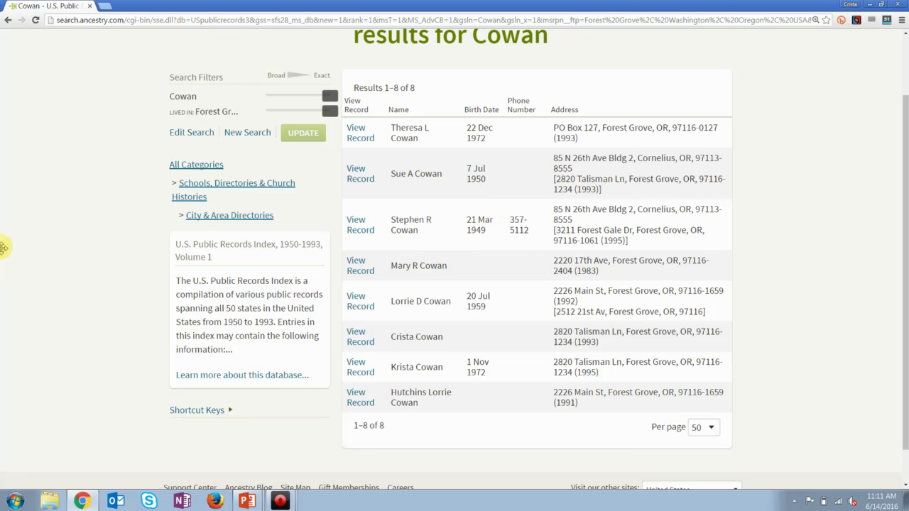
{"action": "scroll", "coordinate": [56, 237], "scroll_direction": "up", "scroll_amount": 2}
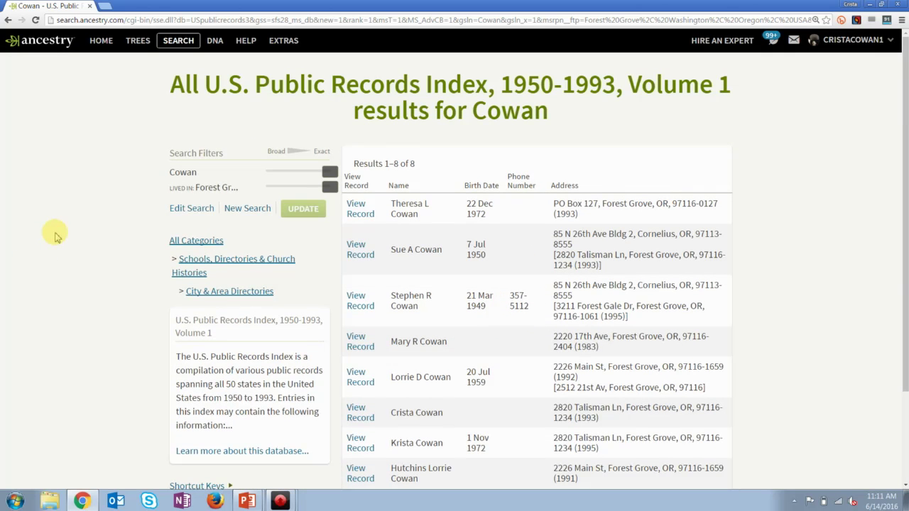
{"action": "key", "text": "alt+Tab"}
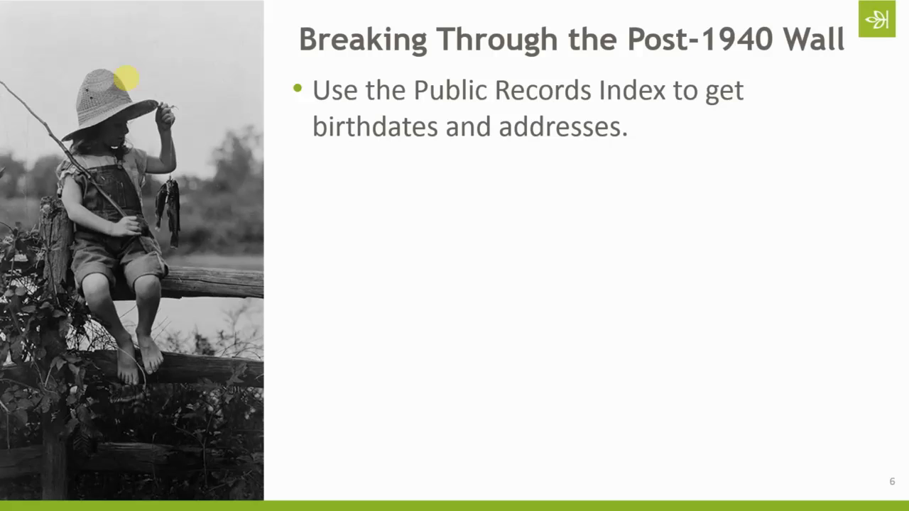